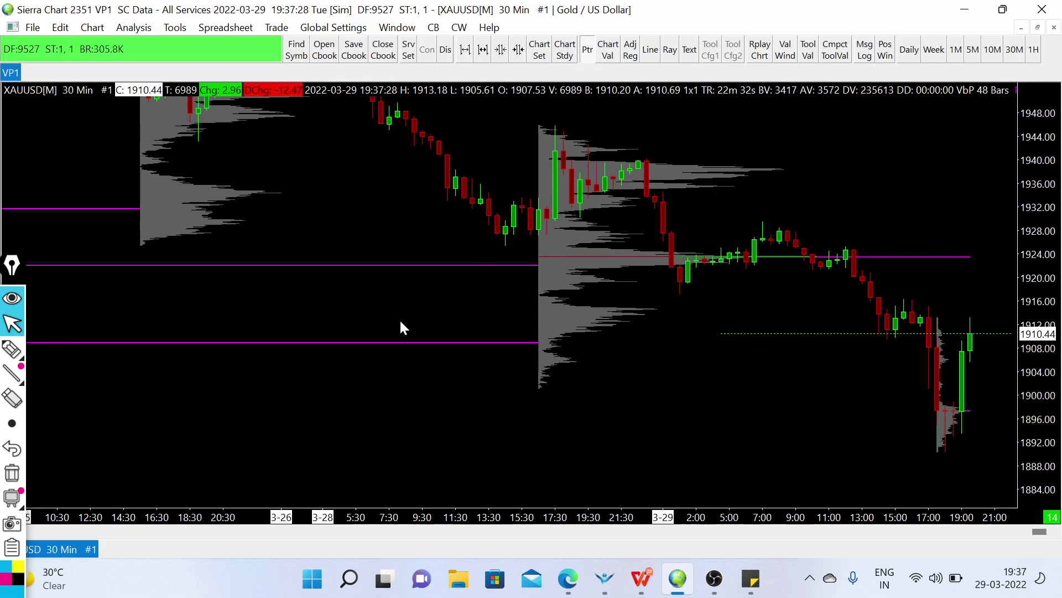
- With the freehand marker, draw blue arrows at the 30 Min label and current price, bracket 1924.00, and add a curved downtrend arrow toward 1895
left_click(8, 360)
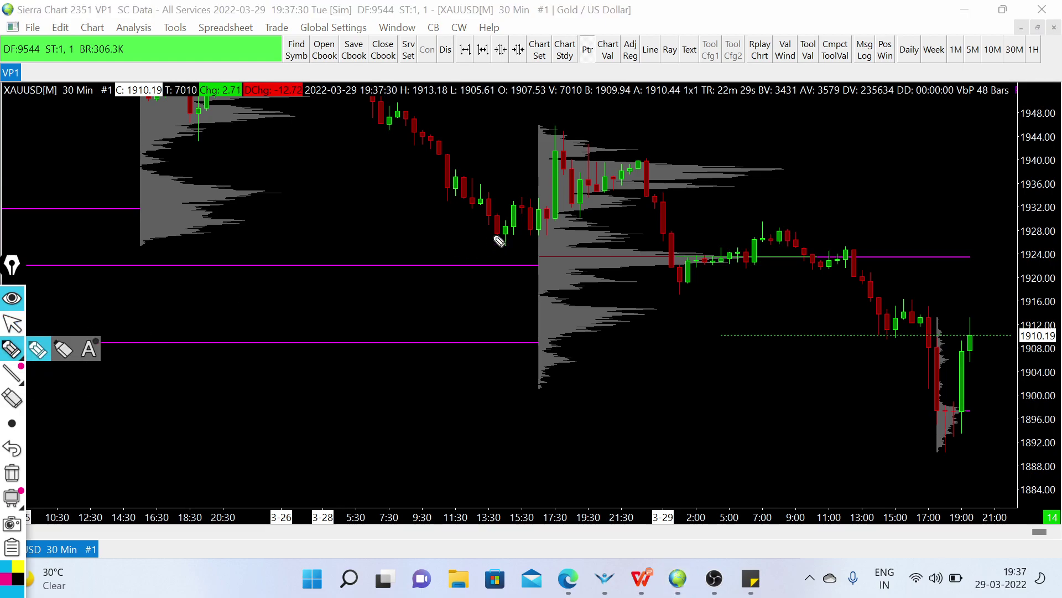
mouse_move(20, 175)
left_mouse_down()
mouse_move(62, 105)
mouse_move(70, 123)
left_mouse_up()
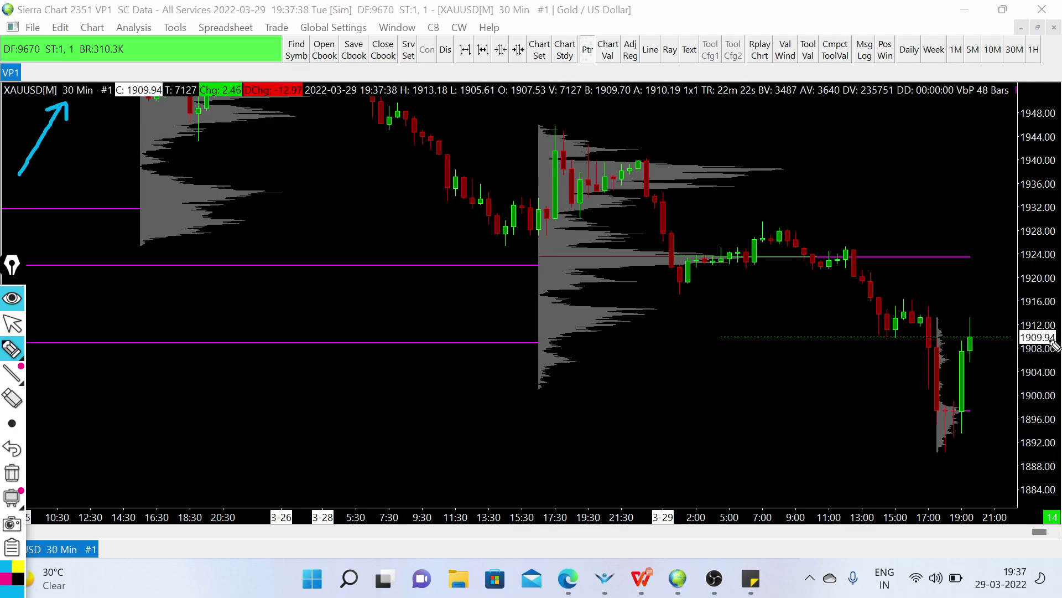
mouse_move(1000, 390)
left_mouse_down()
mouse_move(1029, 348)
mouse_move(1000, 355)
left_mouse_up()
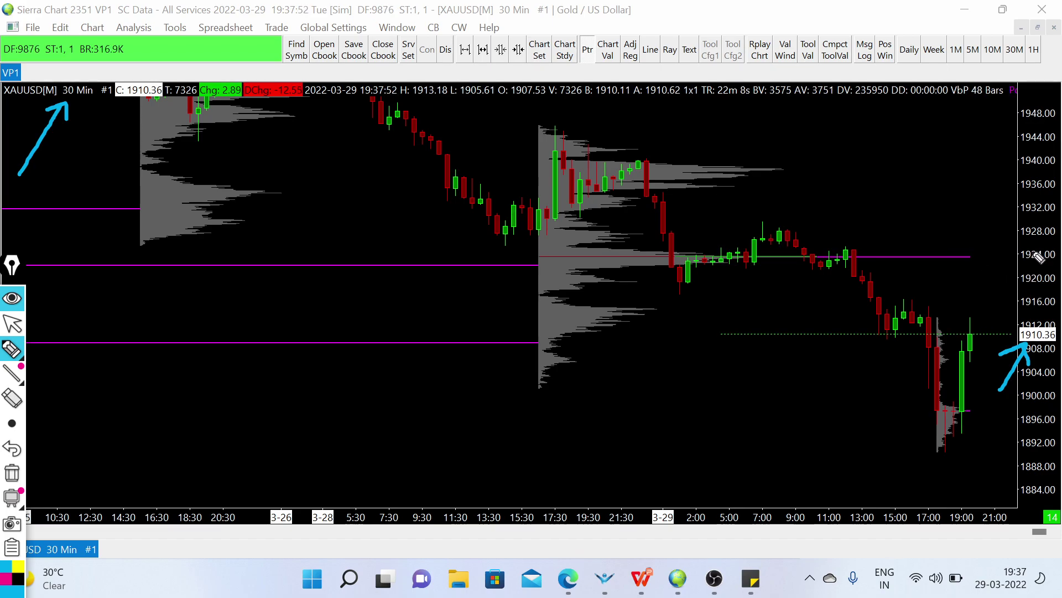
left_click_drag(1018, 245, 1060, 267)
mouse_move(750, 271)
left_mouse_down()
mouse_move(837, 327)
mouse_move(882, 434)
mouse_move(858, 417)
mouse_move(897, 415)
left_mouse_up()
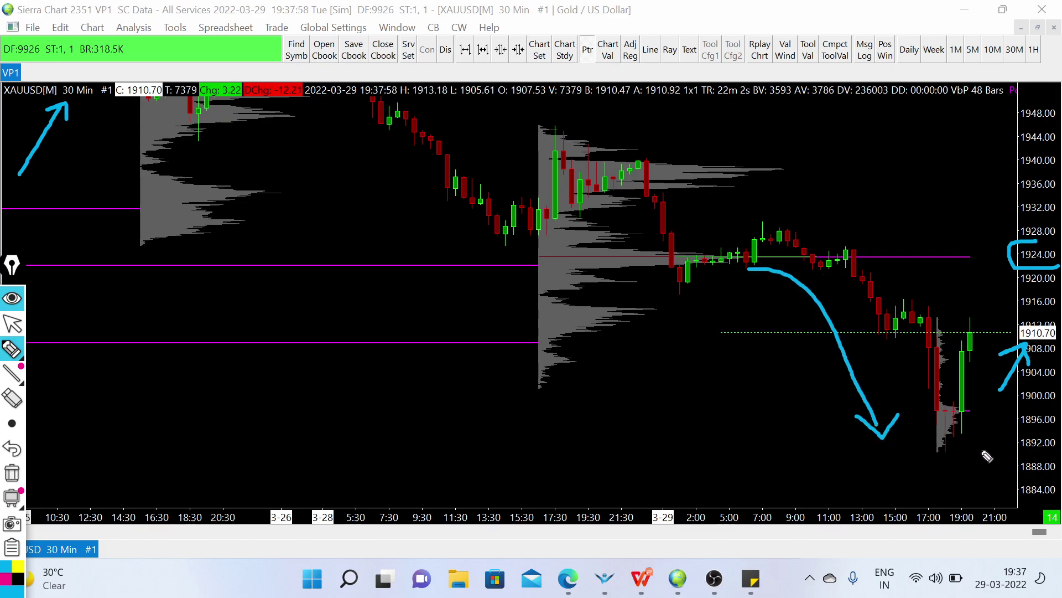
- Draw a thick blue support stroke under the 1892 low
mouse_move(925, 450)
left_mouse_down()
mouse_move(1002, 452)
mouse_move(908, 446)
left_mouse_up()
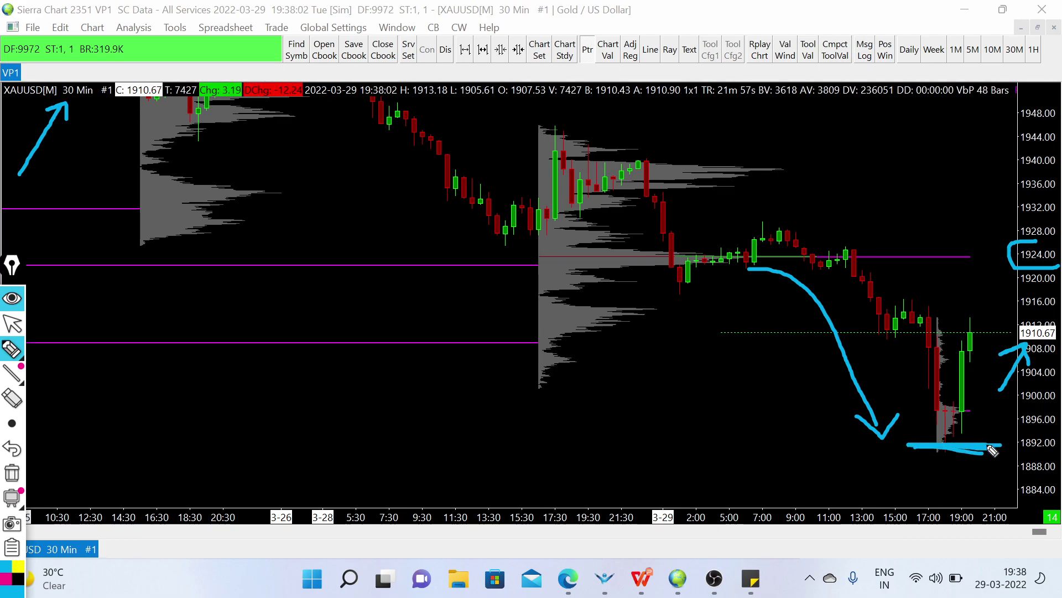
left_click_drag(903, 442, 996, 441)
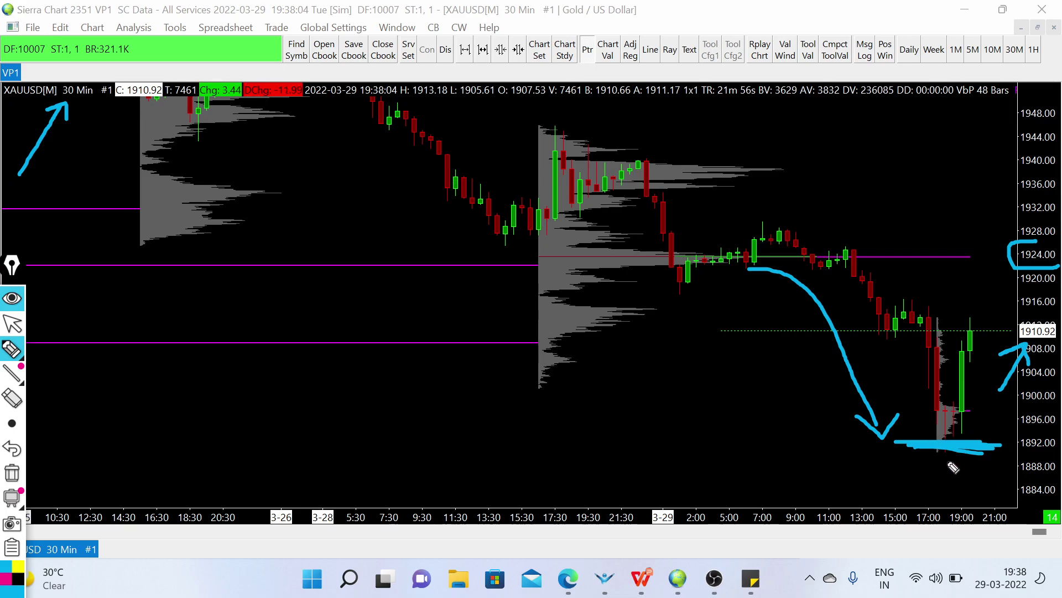
mouse_move(914, 451)
left_mouse_down()
mouse_move(1004, 448)
mouse_move(949, 464)
left_mouse_up()
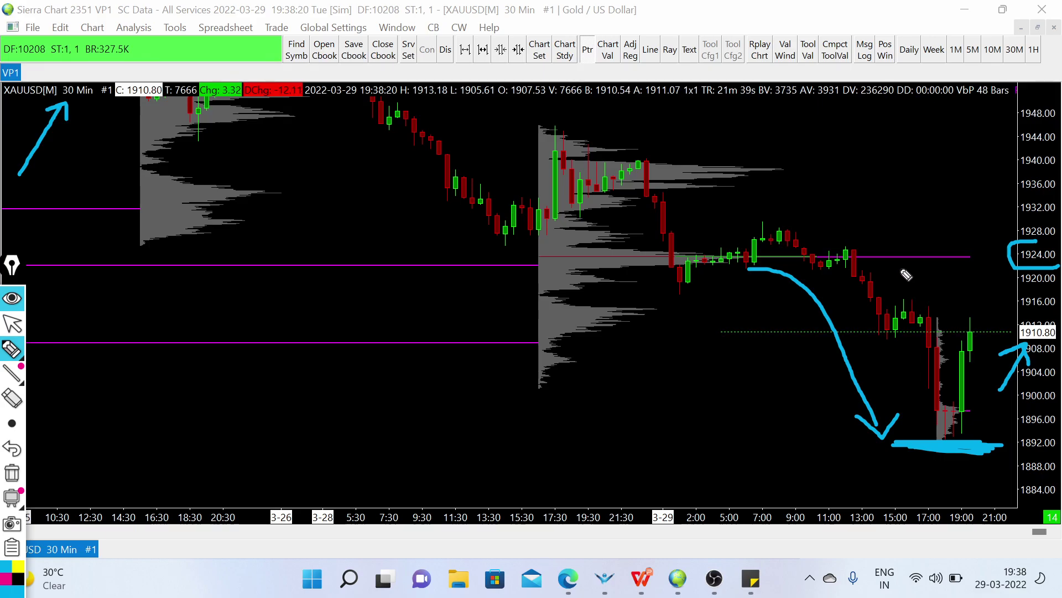
- Box the 1924 price label and sketch an up arrow toward 1924 that curves back down
mouse_move(1059, 246)
left_mouse_down()
mouse_move(989, 261)
mouse_move(1060, 271)
left_mouse_up()
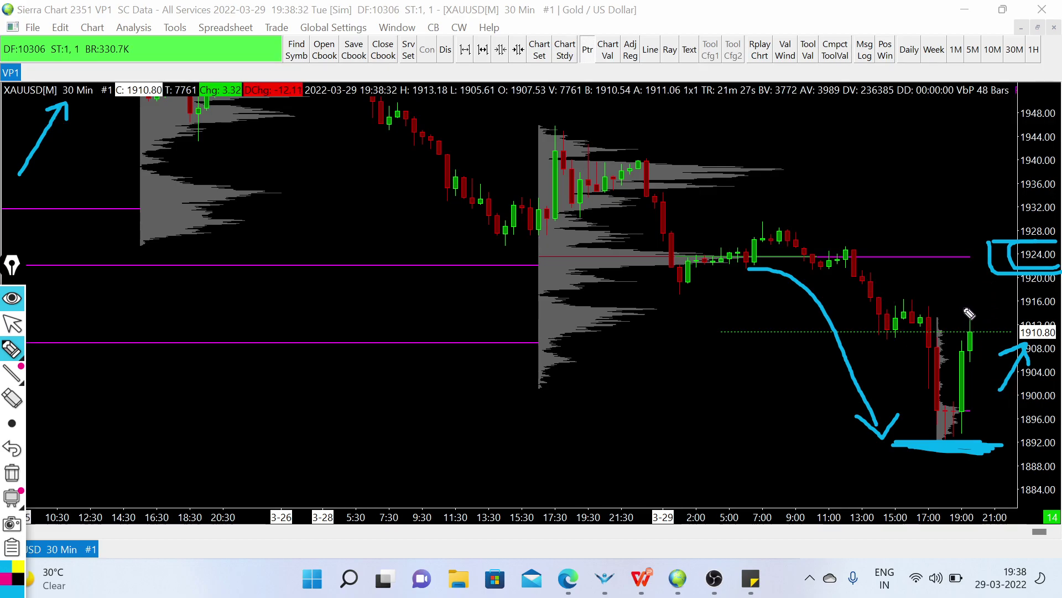
mouse_move(950, 268)
left_mouse_down()
mouse_move(957, 255)
mouse_move(952, 276)
left_mouse_up()
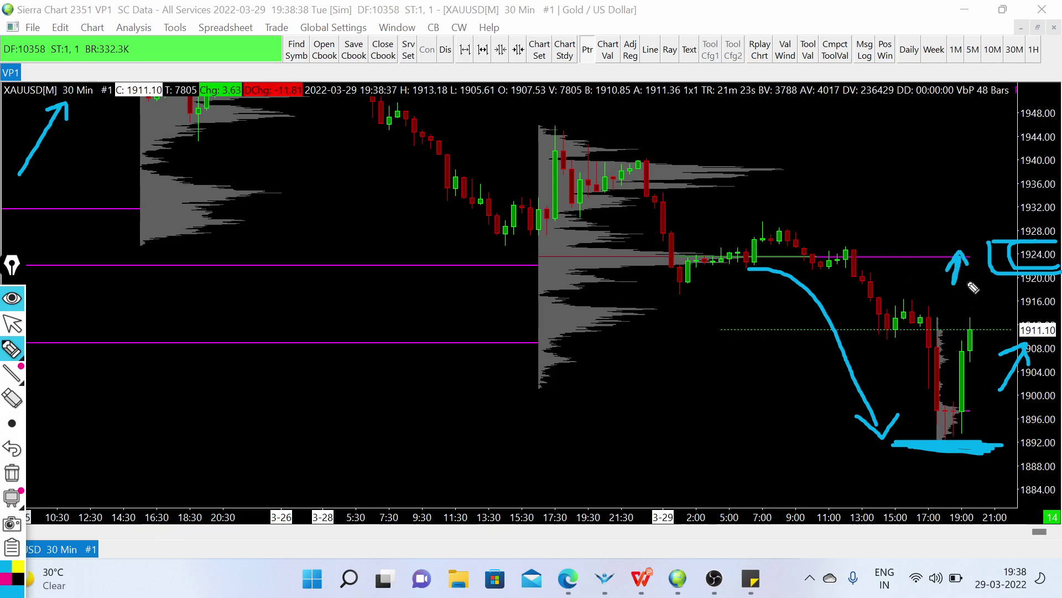
left_click_drag(961, 257, 1005, 309)
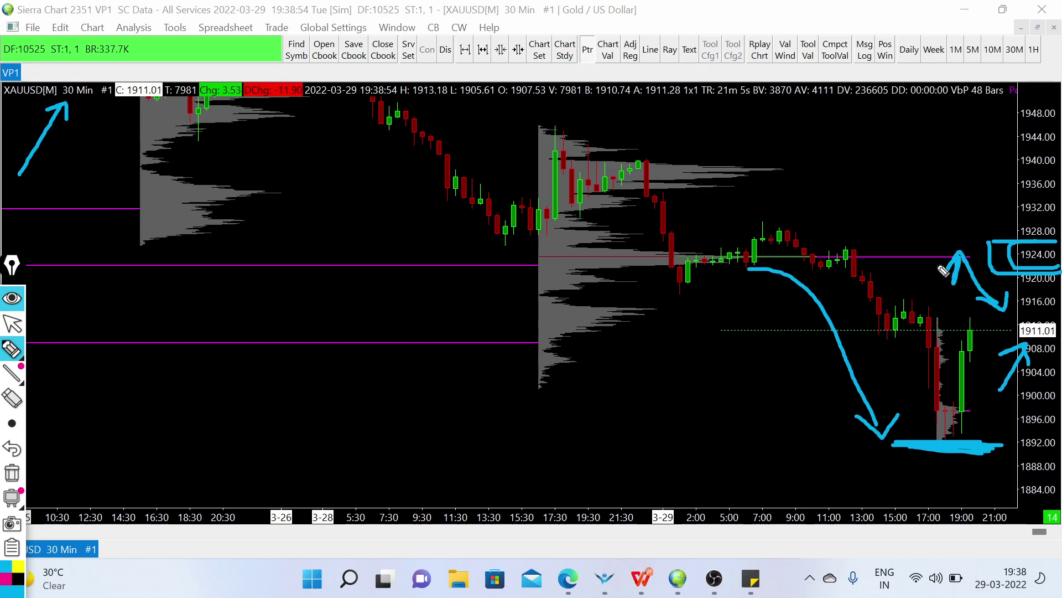
- Draw a down arrow at the latest candle and long curved arrows across the earlier decline toward 1896
left_click_drag(942, 273, 977, 367)
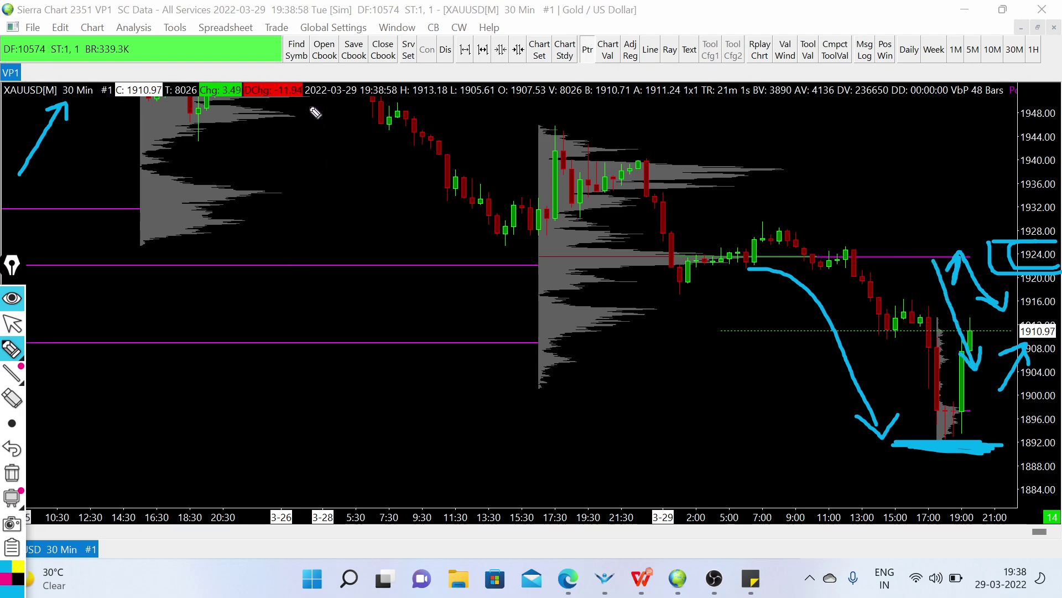
mouse_move(315, 106)
left_mouse_down()
mouse_move(458, 254)
mouse_move(468, 231)
left_mouse_up()
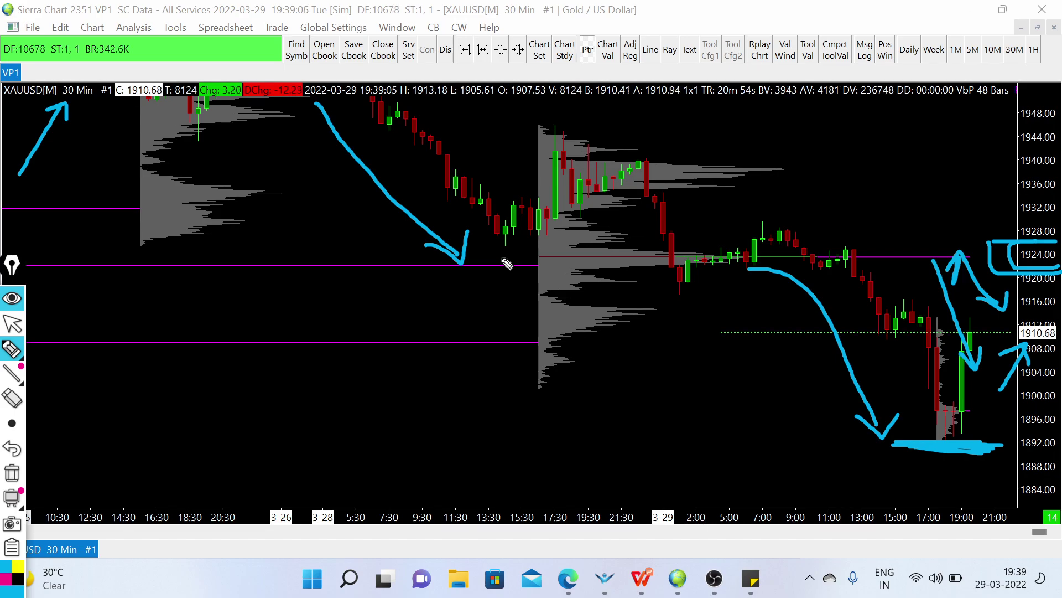
mouse_move(308, 116)
left_mouse_down()
mouse_move(703, 403)
mouse_move(761, 419)
left_mouse_up()
mouse_move(691, 371)
left_mouse_down()
mouse_move(757, 418)
mouse_move(736, 429)
left_mouse_up()
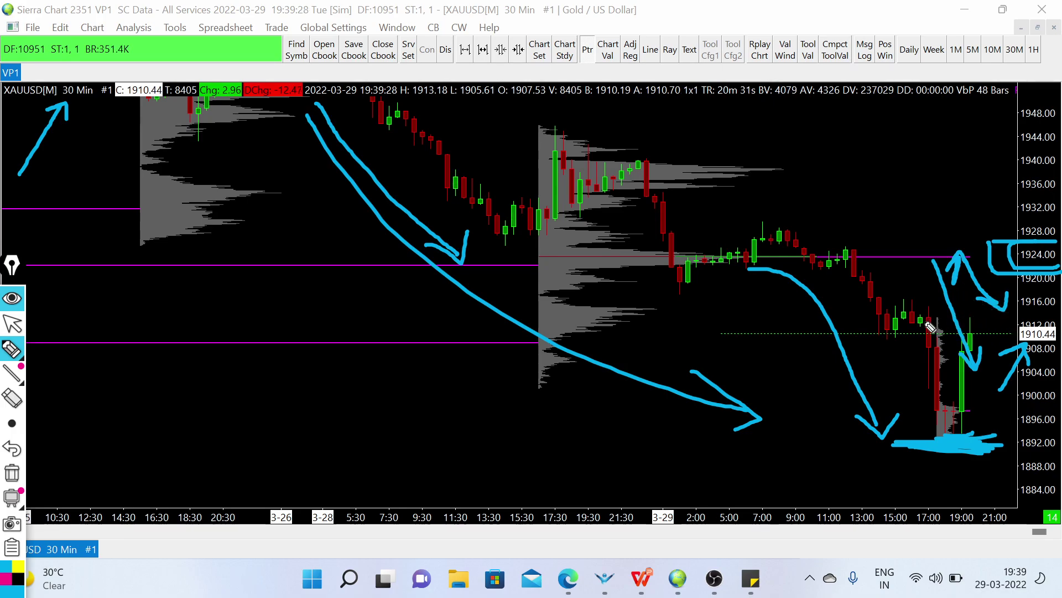
- Draw a thick resistance line near 1914 and a second curved down arrow near 1922
left_click_drag(865, 322, 995, 326)
mouse_move(887, 329)
left_mouse_down()
mouse_move(991, 326)
mouse_move(855, 317)
mouse_move(946, 310)
mouse_move(856, 312)
left_mouse_up()
left_click_drag(792, 267, 835, 299)
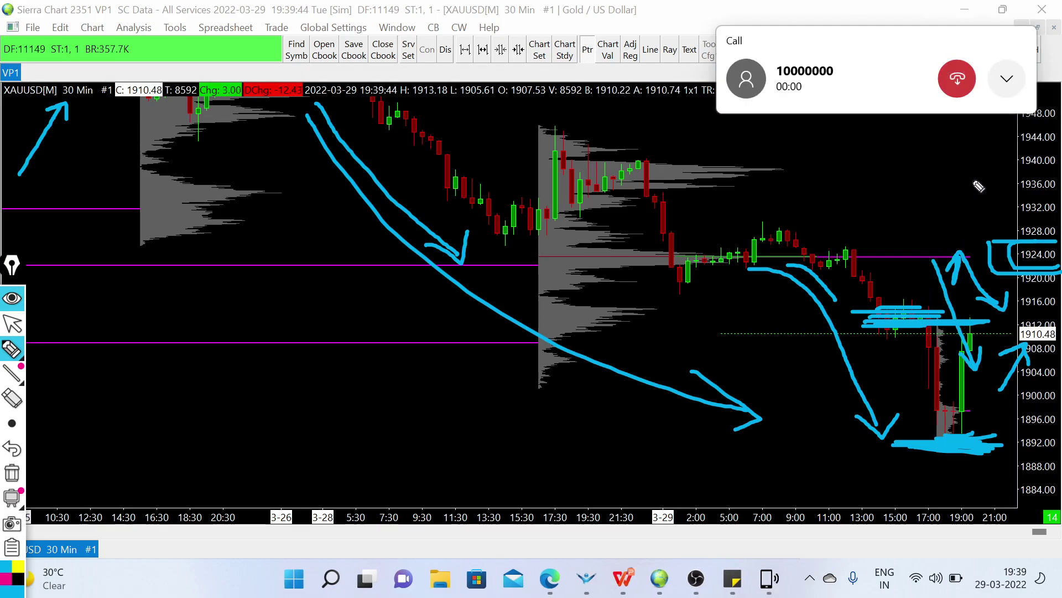
- Hang up the incoming call, then draw blue up arrows toward 1936 and a stroke along 1924
left_click(956, 78)
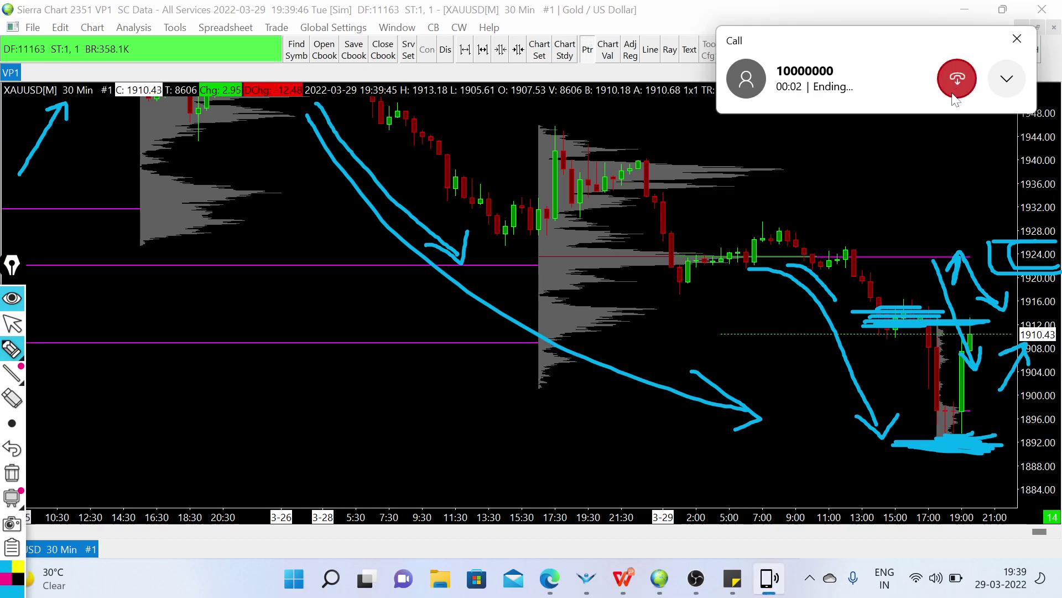
mouse_move(909, 275)
left_mouse_down()
mouse_move(934, 235)
mouse_move(937, 252)
left_mouse_up()
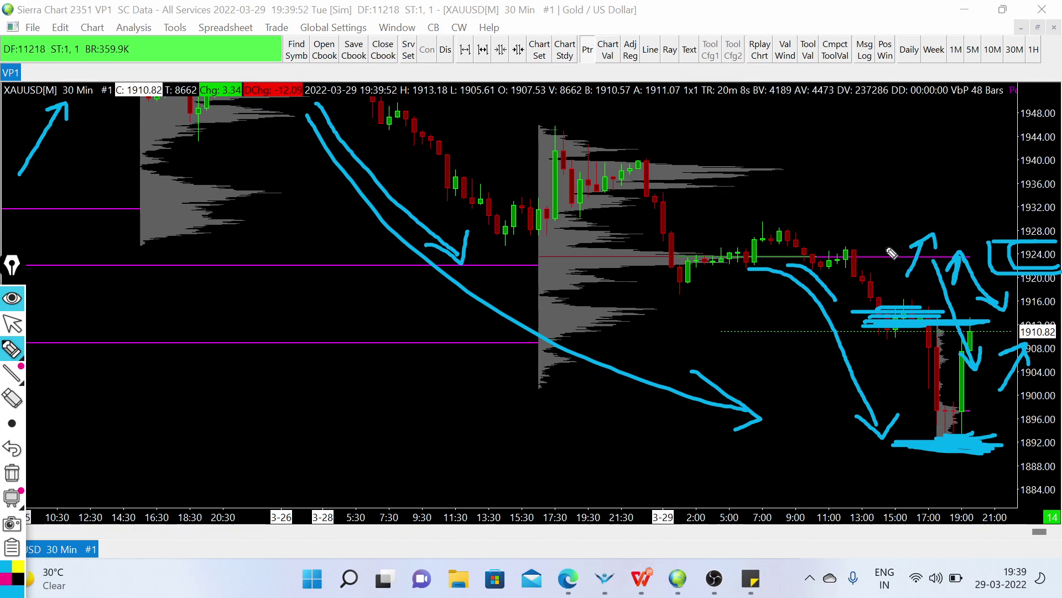
mouse_move(910, 228)
left_mouse_down()
mouse_move(938, 168)
mouse_move(945, 185)
left_mouse_up()
left_click_drag(907, 254, 1023, 264)
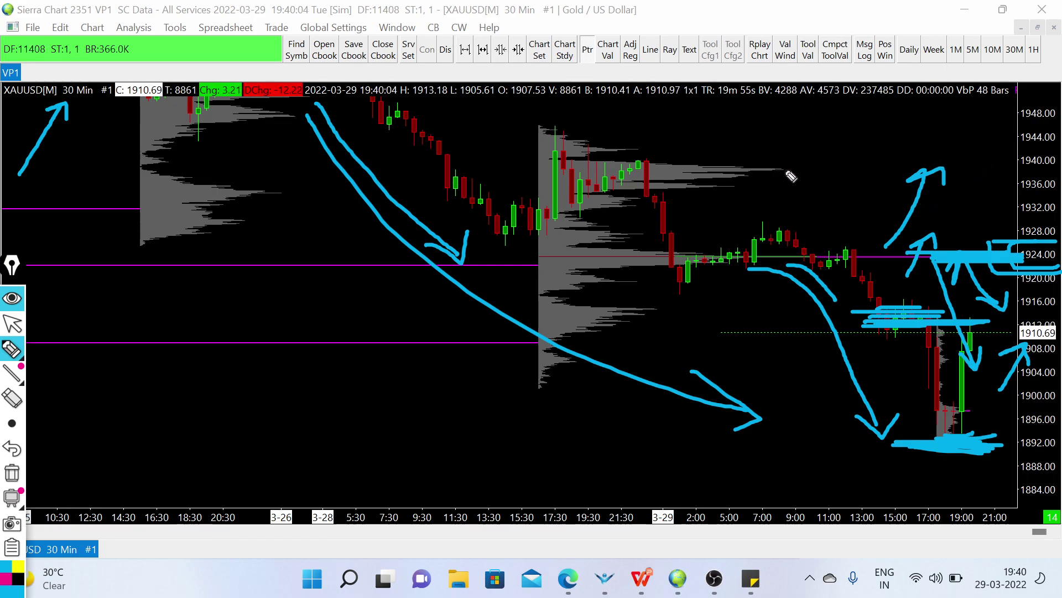
- Circle the 1940.00 label and draw a thick 1924 line across recent bars
mouse_move(1035, 148)
left_mouse_down()
mouse_move(1018, 161)
mouse_move(1032, 175)
mouse_move(1053, 152)
left_mouse_up()
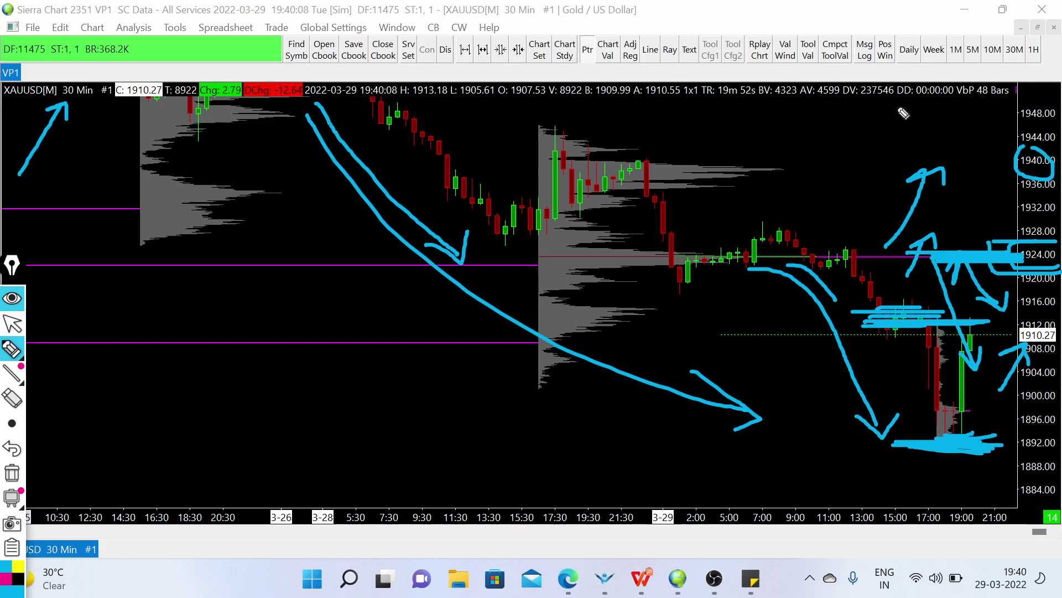
left_click_drag(794, 252, 894, 251)
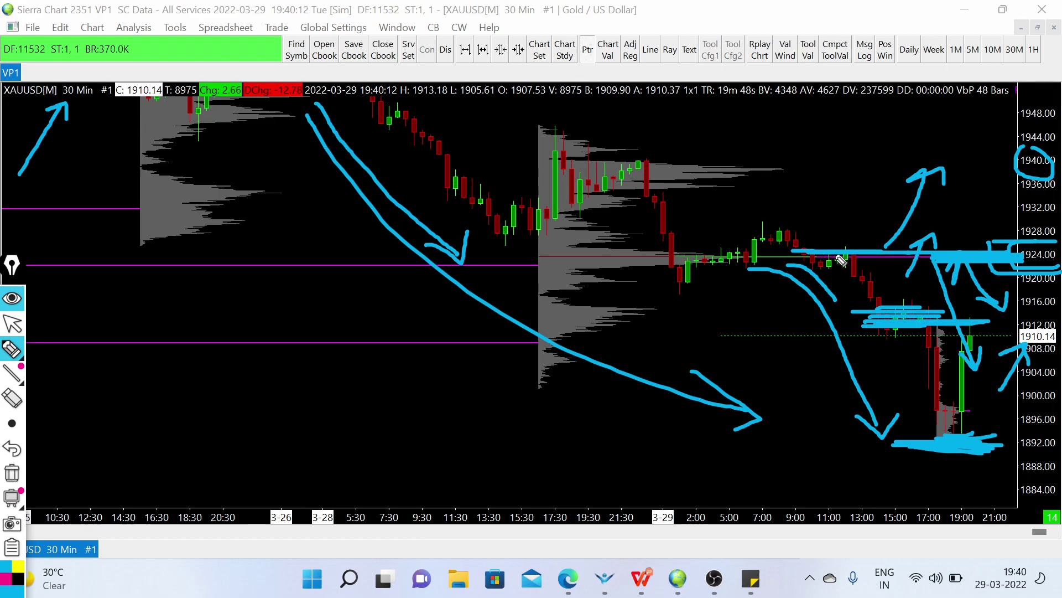
left_click_drag(795, 255, 886, 256)
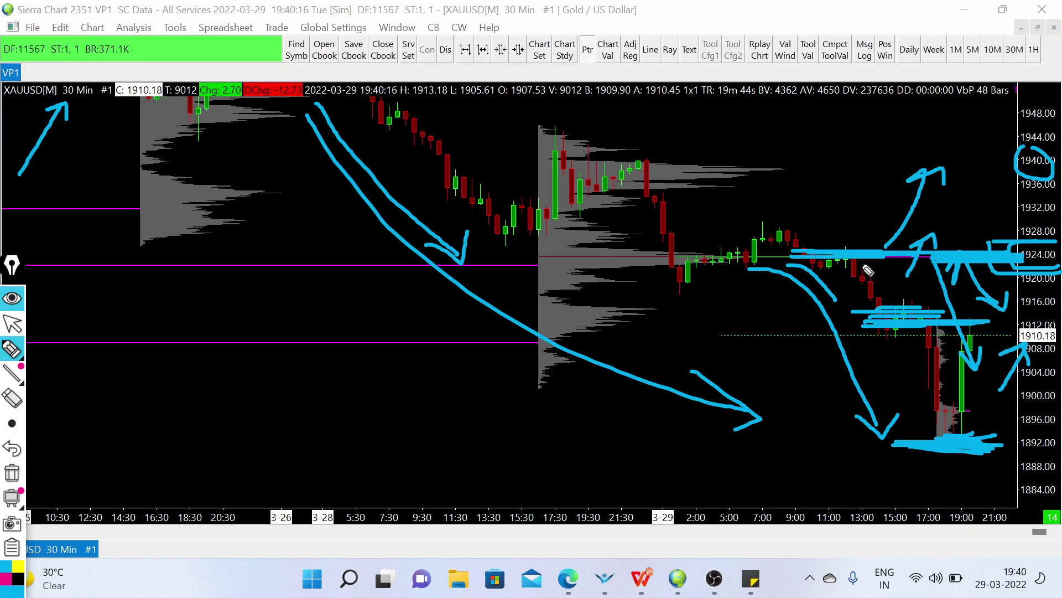
- Add a down arrow from 1924, mark 1900, thicken the 1892 support, and draw a down arrow below the last bars
mouse_move(872, 269)
left_mouse_down()
mouse_move(902, 414)
mouse_move(922, 395)
left_mouse_up()
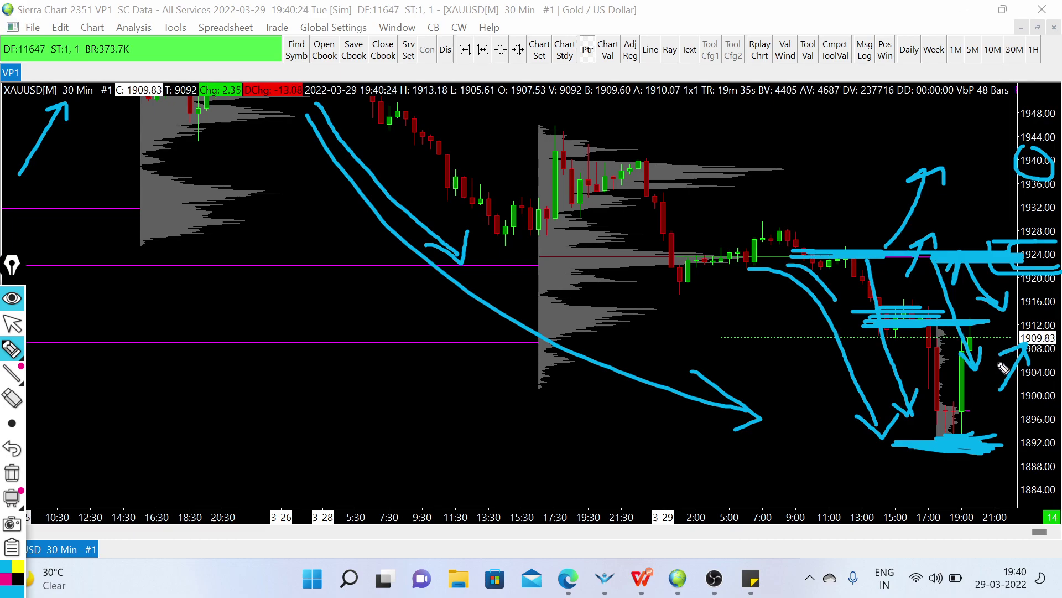
mouse_move(1039, 394)
left_mouse_down()
mouse_move(988, 395)
mouse_move(1000, 398)
left_mouse_up()
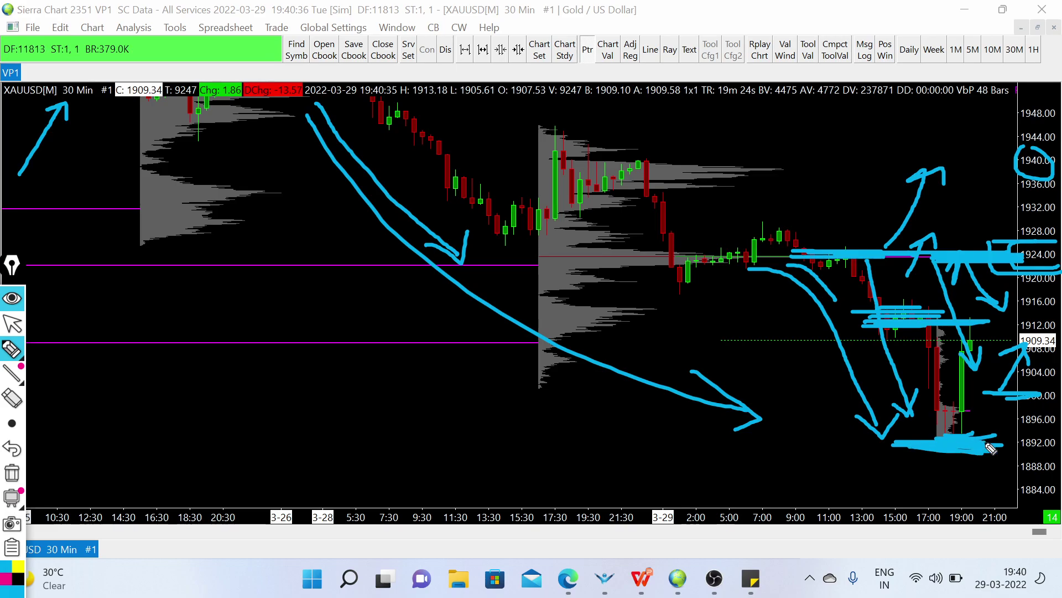
left_click_drag(900, 456, 1010, 445)
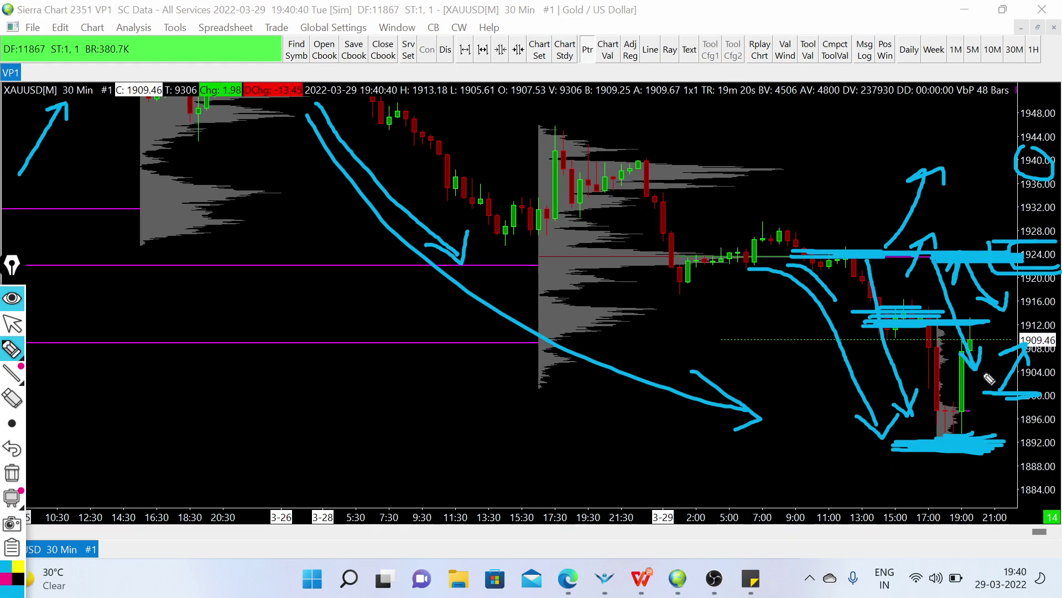
mouse_move(990, 428)
left_mouse_down()
mouse_move(1000, 479)
mouse_move(973, 471)
mouse_move(999, 486)
mouse_move(1010, 470)
left_mouse_up()
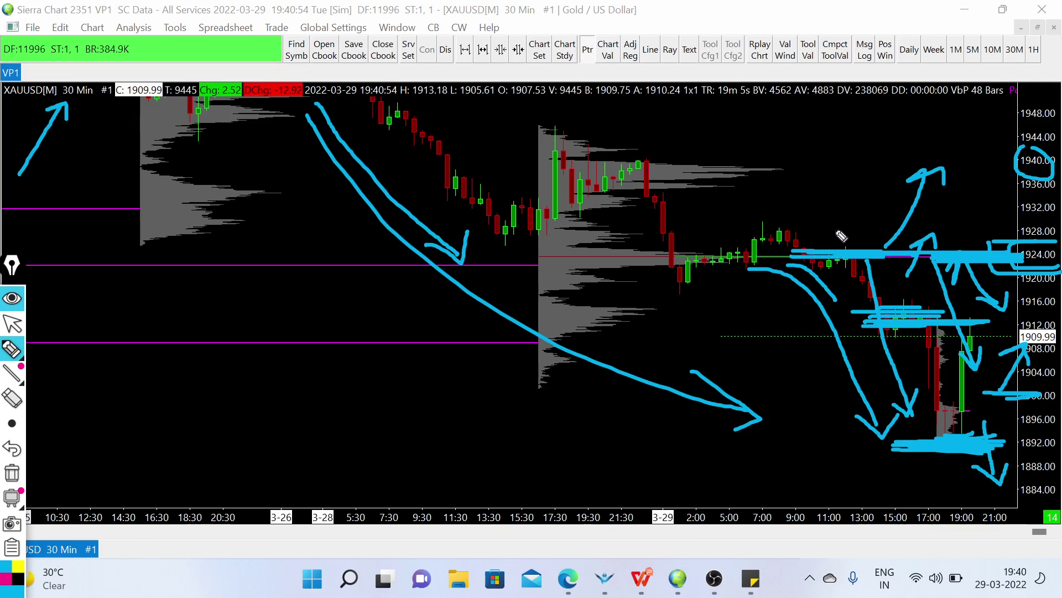
- Erase all the blue hand-drawn annotations and return to the pointer tool
left_click(12, 397)
mouse_move(33, 161)
left_mouse_down()
mouse_move(227, 161)
mouse_move(427, 247)
mouse_move(792, 363)
mouse_move(849, 215)
mouse_move(943, 238)
mouse_move(965, 288)
mouse_move(1028, 143)
mouse_move(941, 446)
mouse_move(1012, 387)
mouse_move(1004, 476)
left_mouse_up()
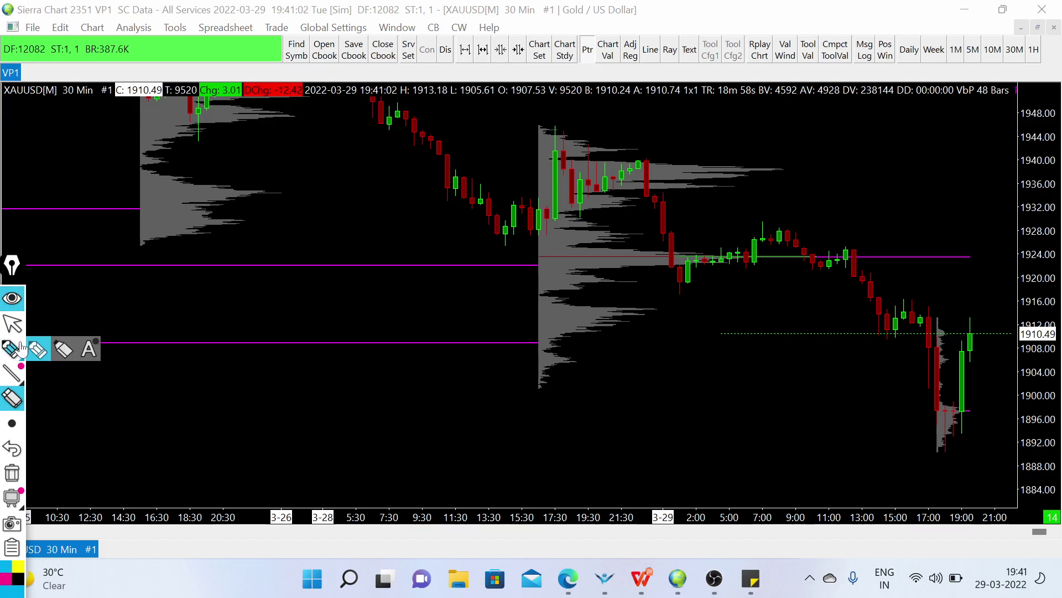
left_click(12, 324)
- Switch to the Edge tab showing TradingView's XAUUSD 4-hour chart
left_click(567, 577)
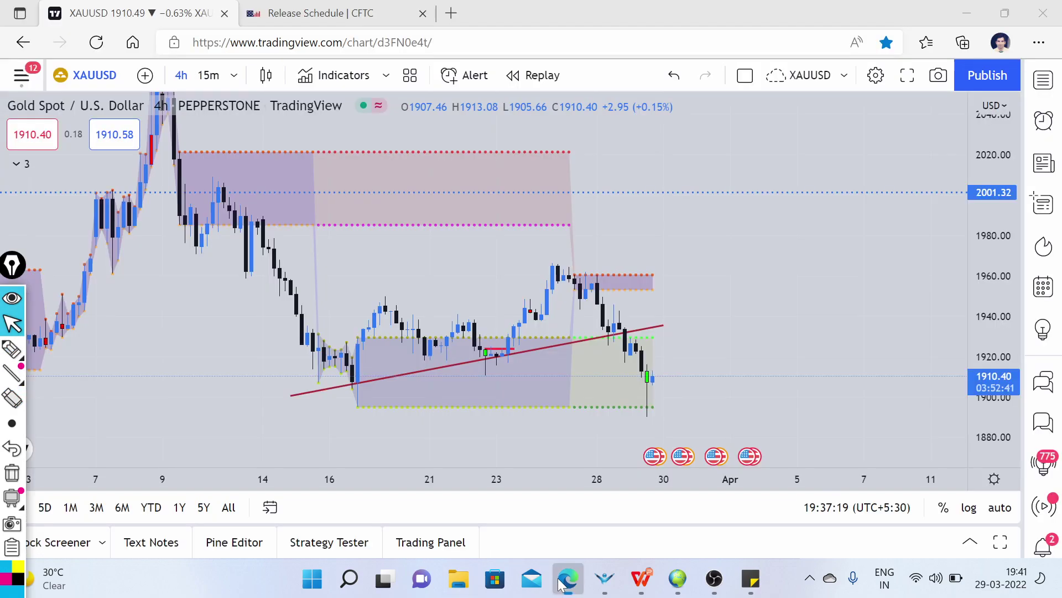